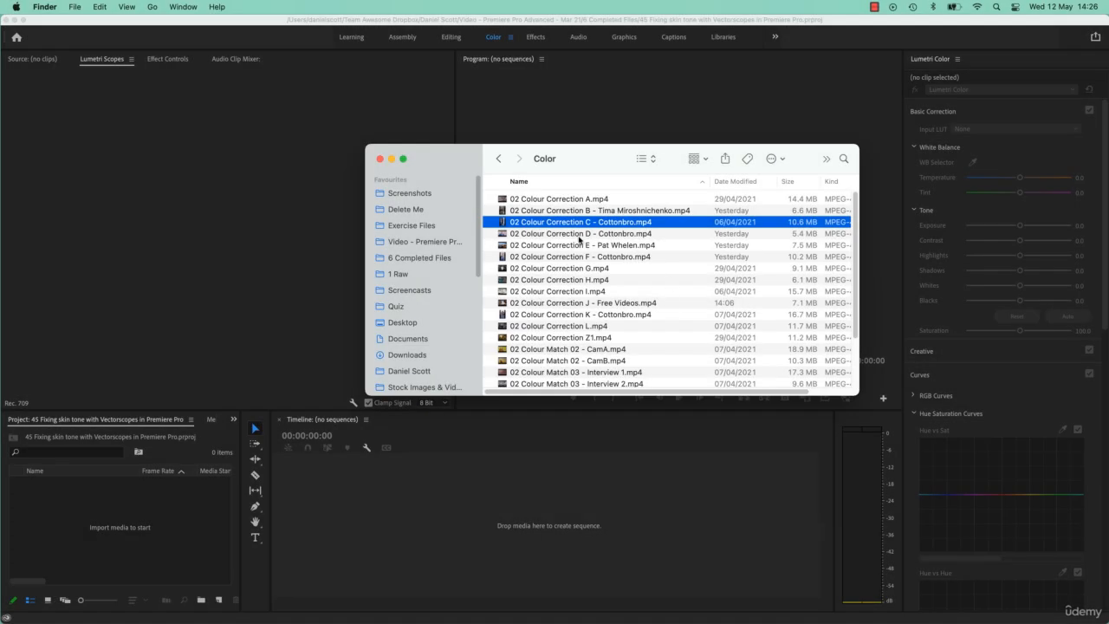
- Preview 02 Colour Correction C - Cottonbro.mp4, create a sequence from it, and fit the whole clip in the timeline
key("space")
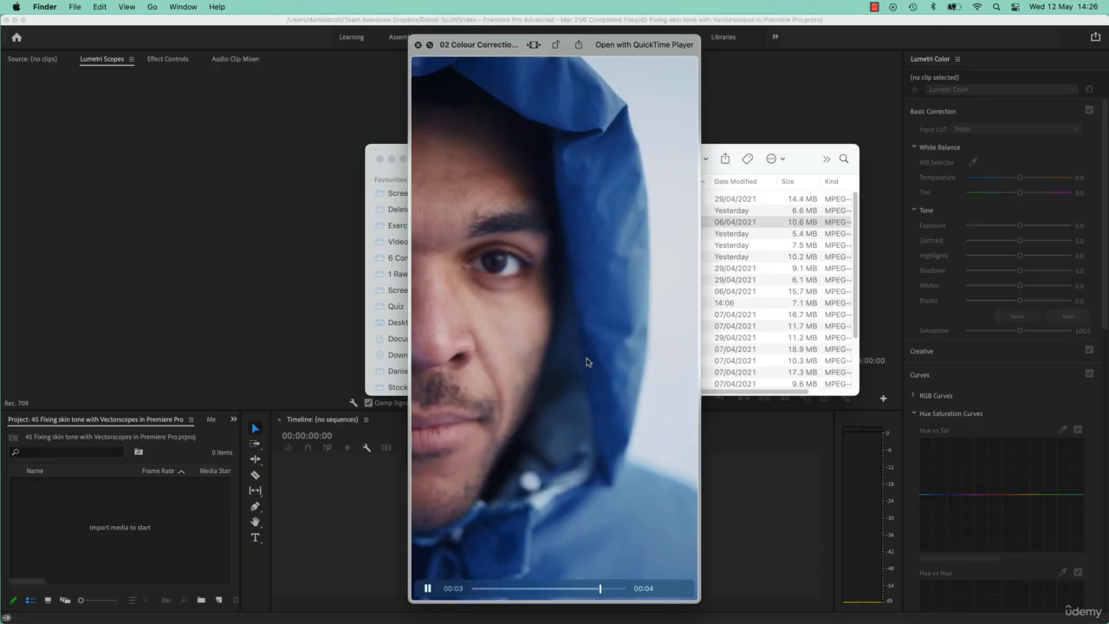
key("space")
left_click_drag(569, 227, 494, 494)
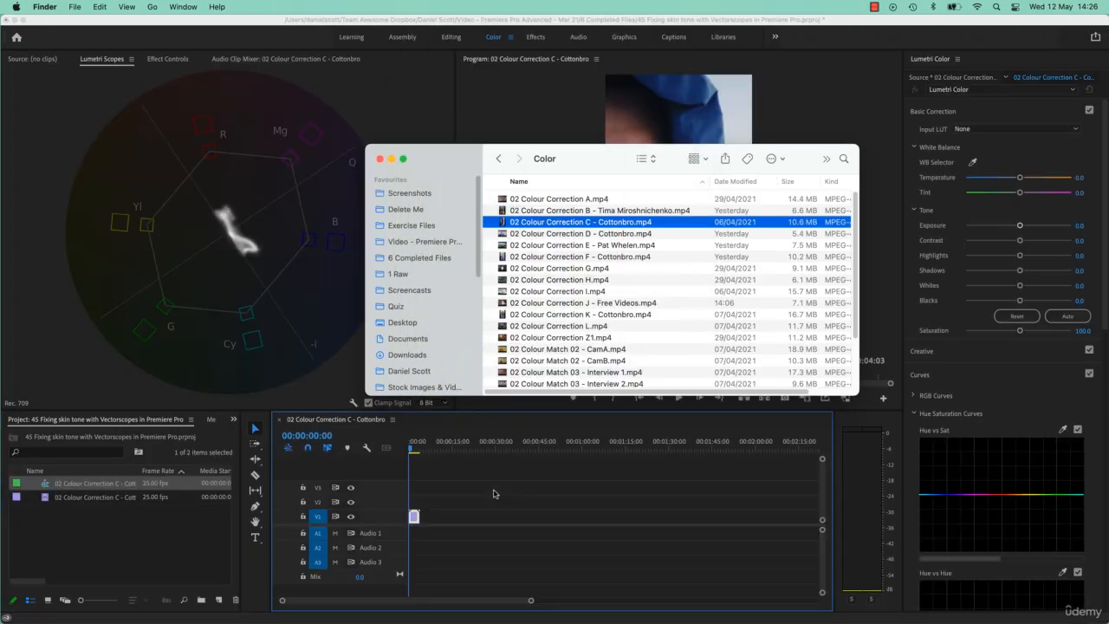
left_click(451, 18)
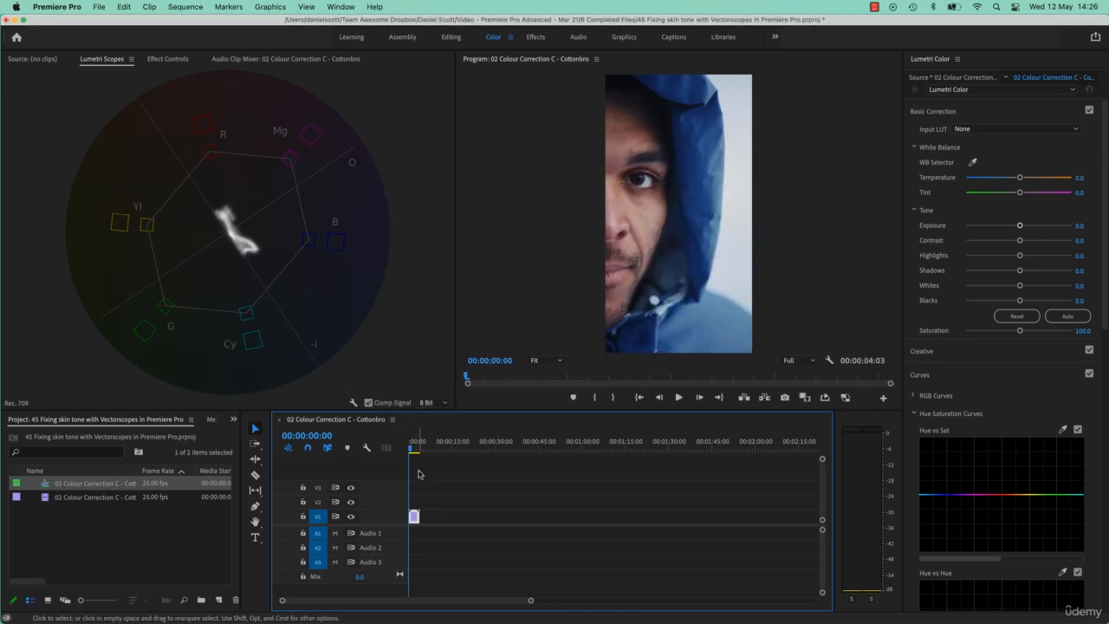
key("backslash")
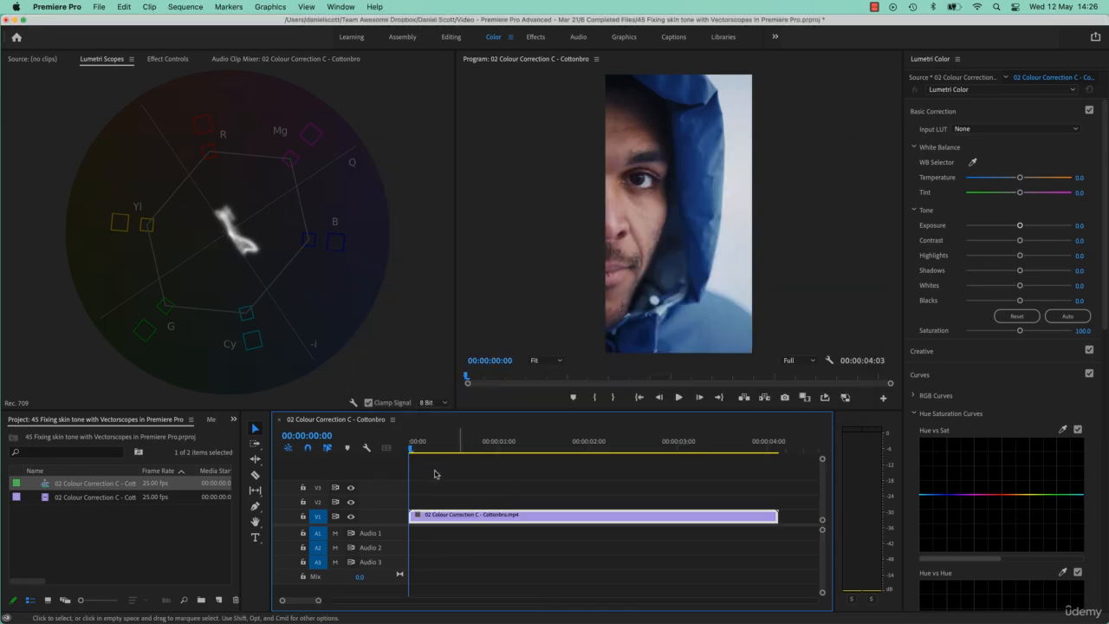
left_click_drag(466, 448, 382, 459)
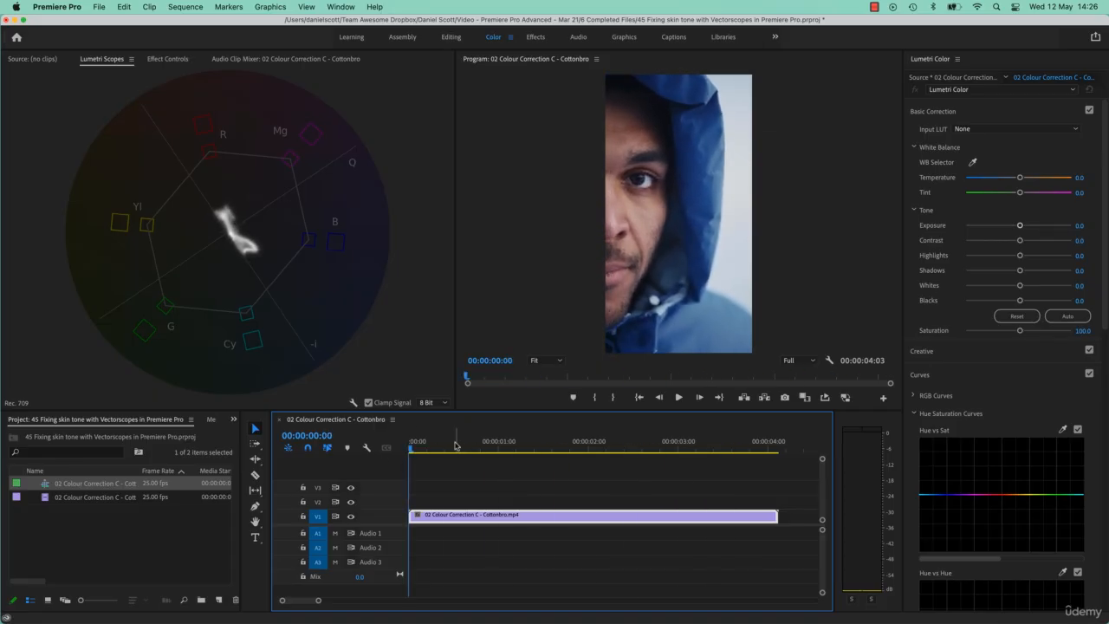
left_click_drag(477, 440, 407, 458)
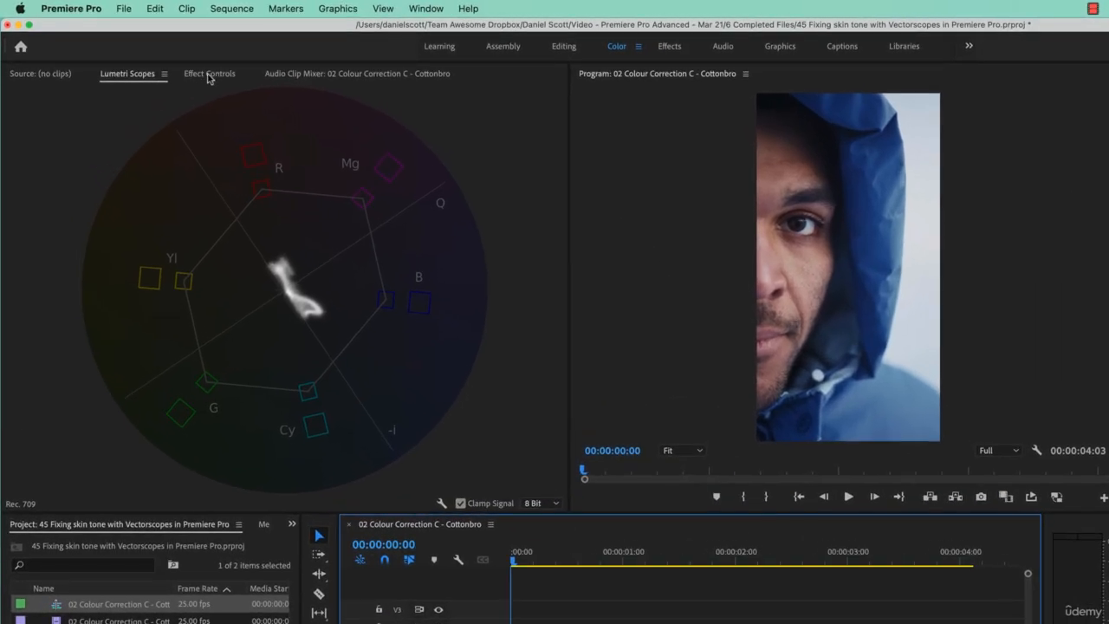
- Add an elliptical opacity mask to the clip and shrink it to a small circle over the man's cheek
left_click(207, 74)
left_click(49, 148)
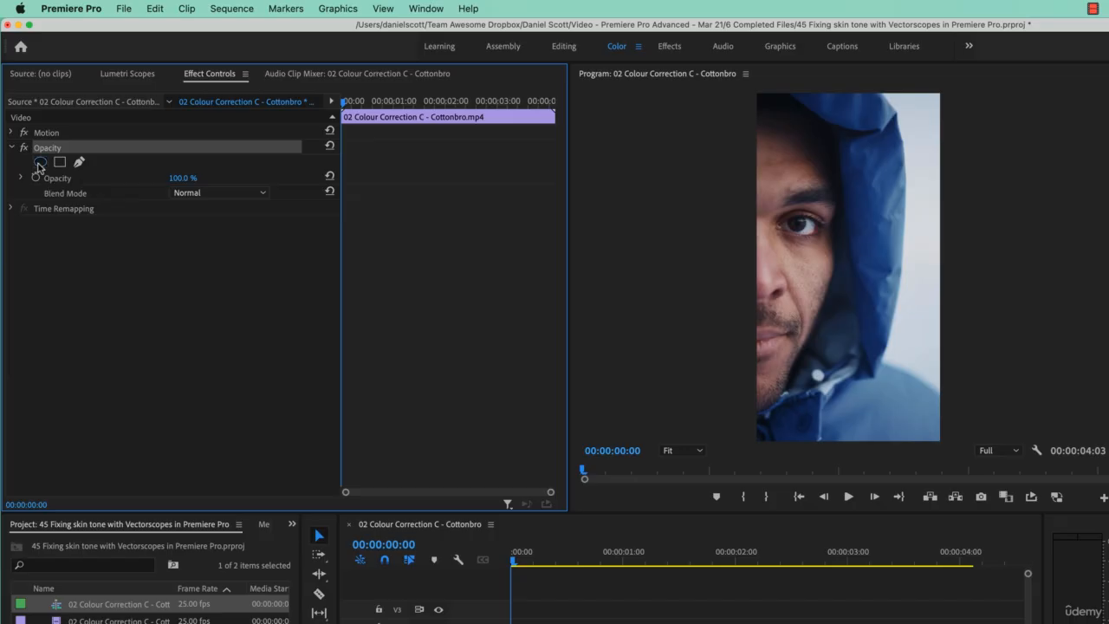
left_click(40, 163)
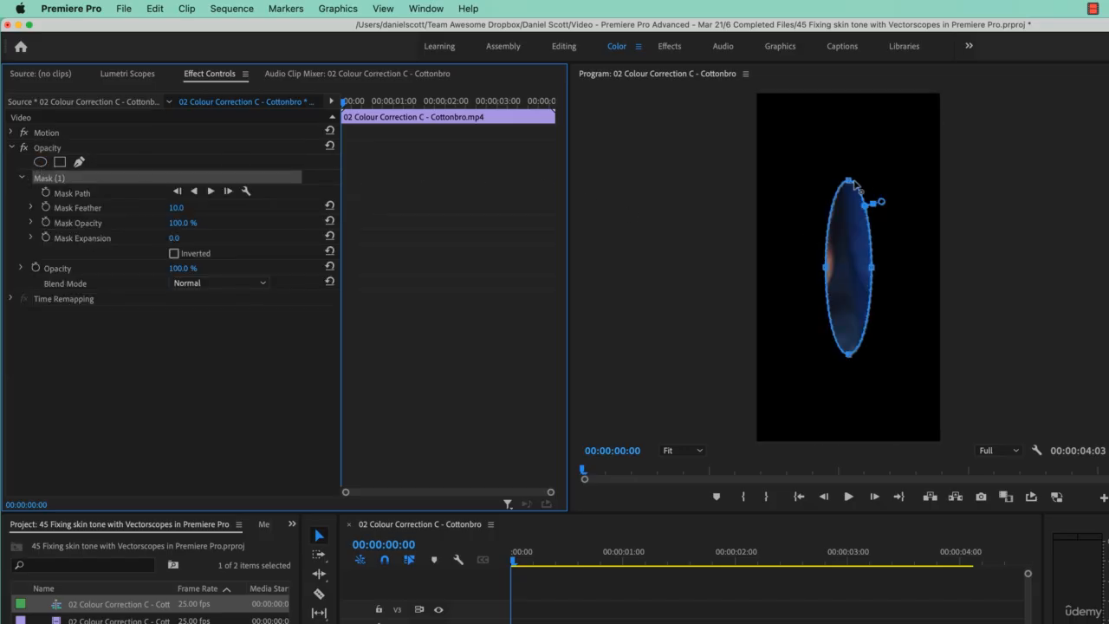
left_click_drag(849, 181, 848, 248)
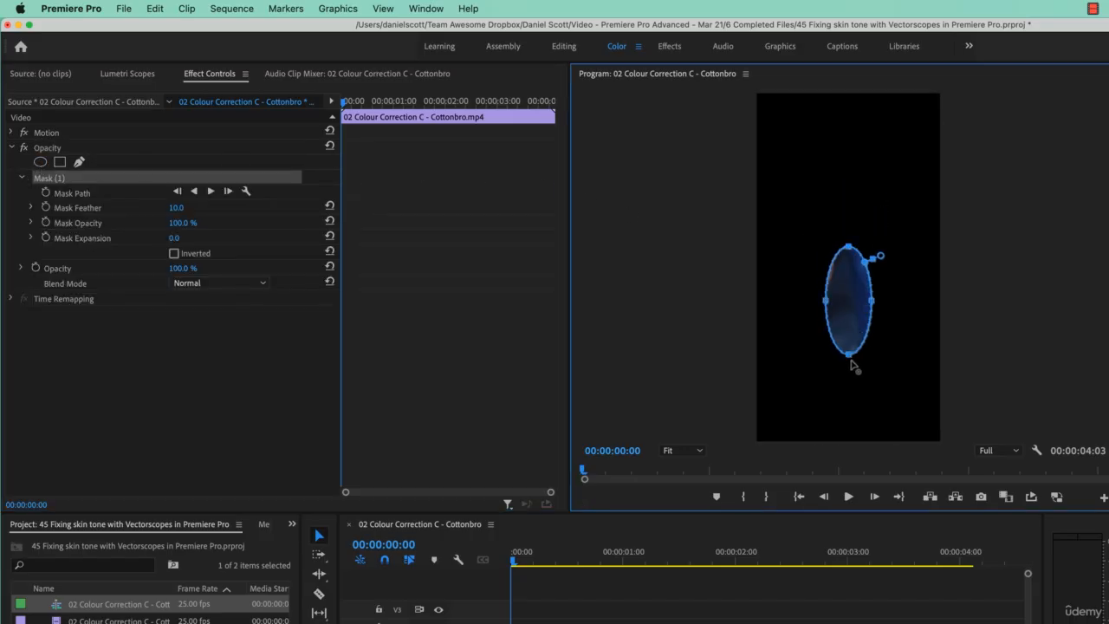
left_click_drag(852, 363, 807, 290)
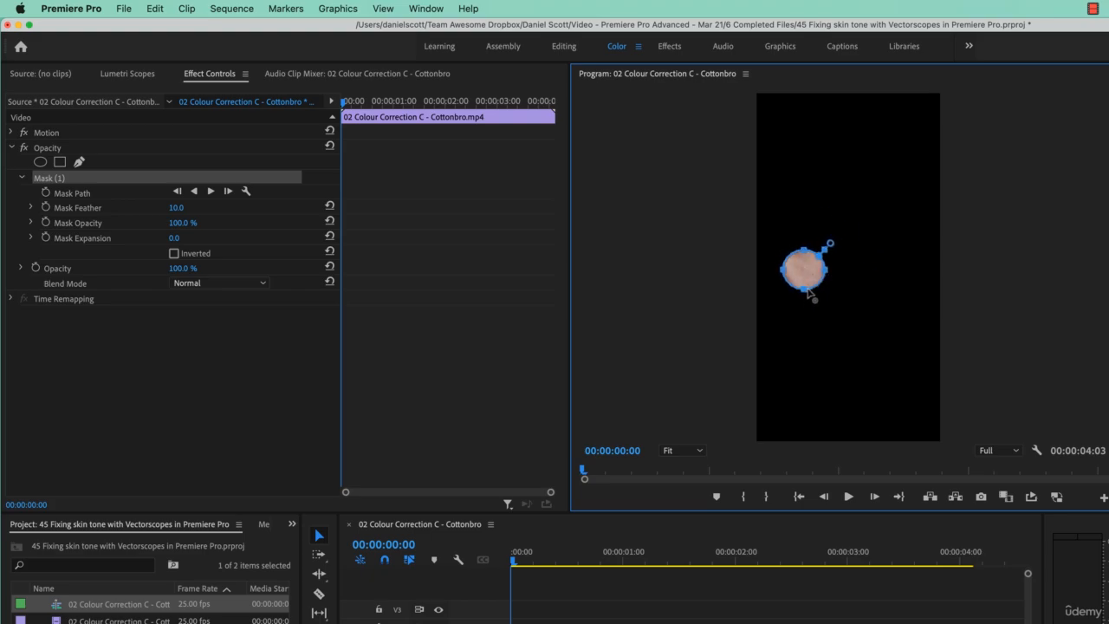
left_click_drag(805, 251, 809, 279)
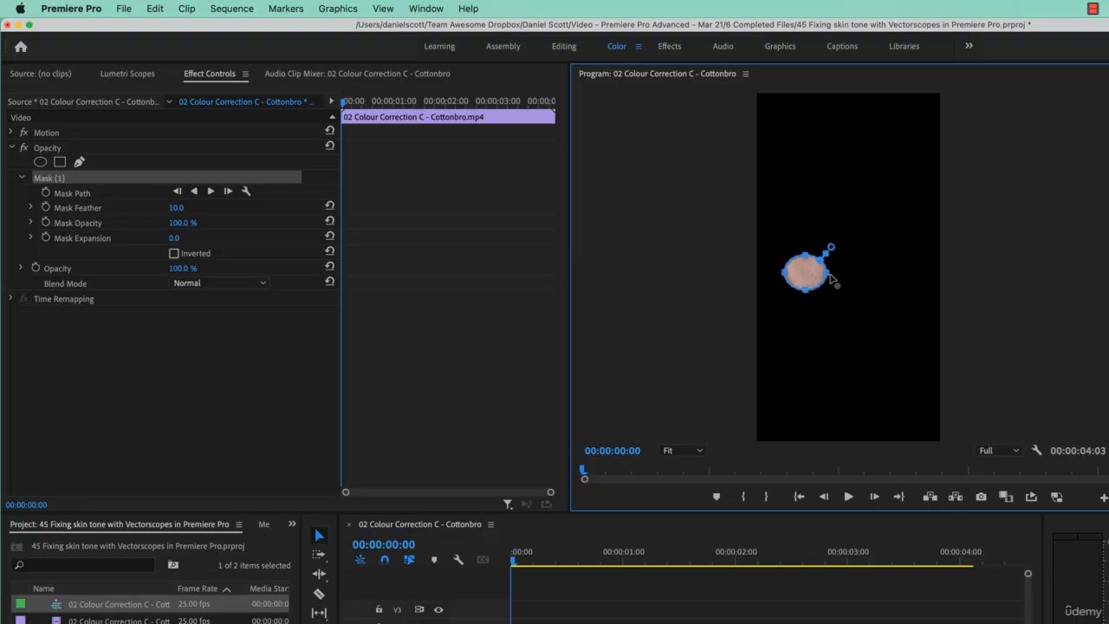
left_click_drag(828, 276, 785, 276)
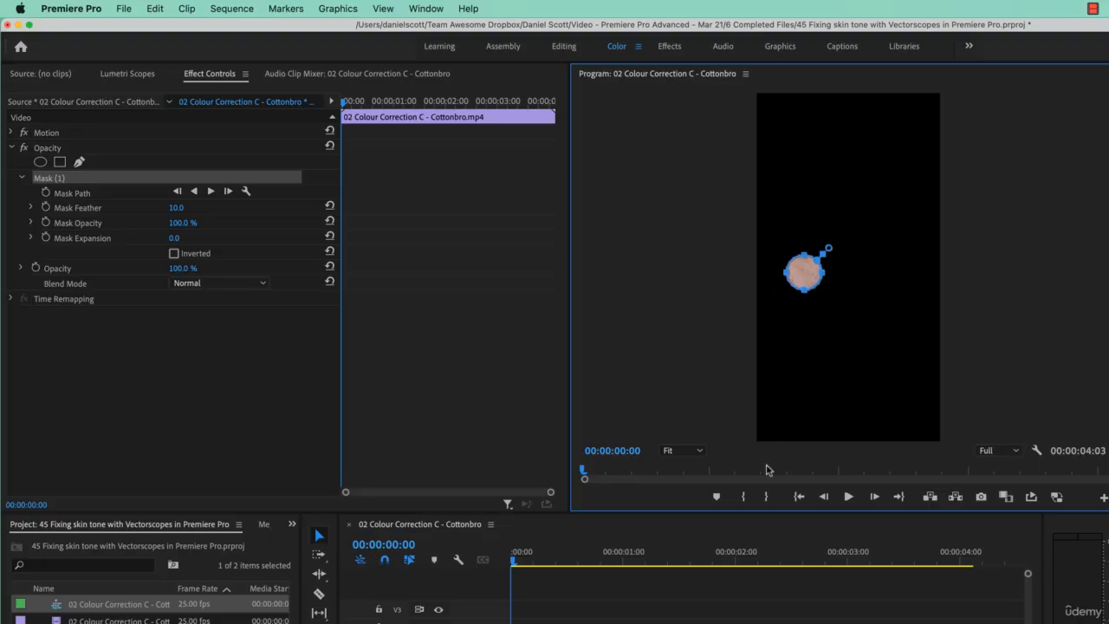
- Examine the masked skin area in the YUV vectorscope and check the available scope types
left_click(121, 75)
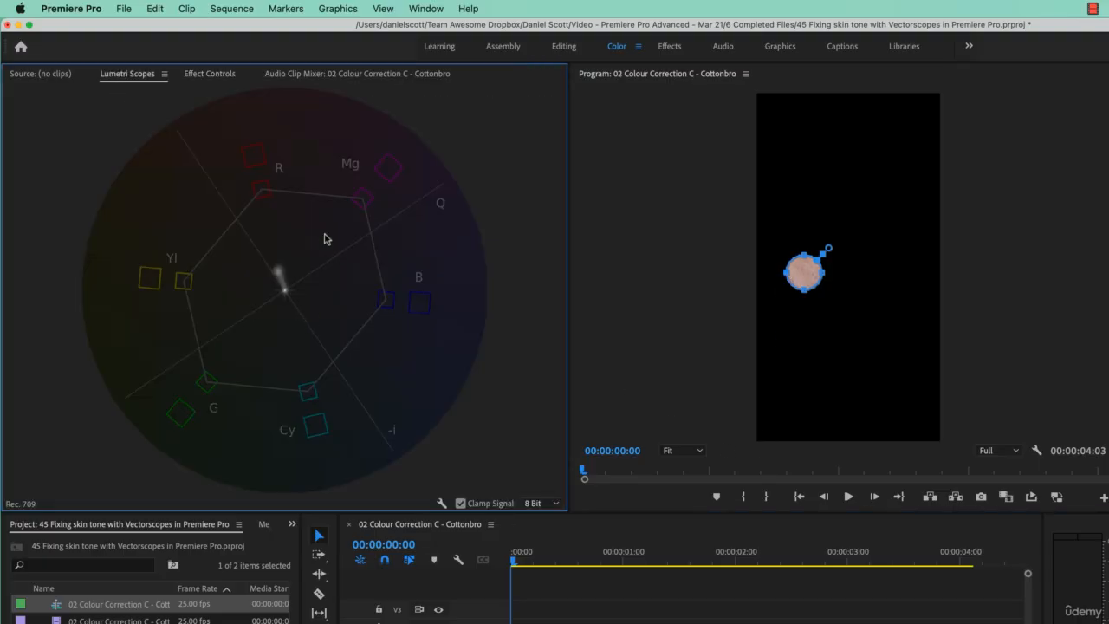
right_click(322, 237)
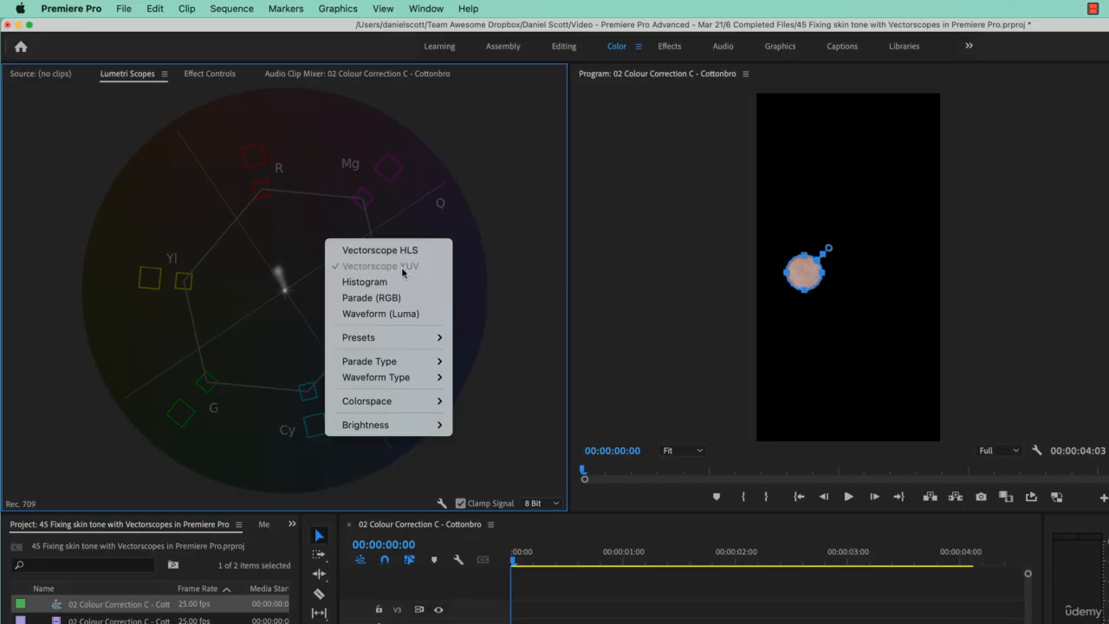
left_click(353, 187)
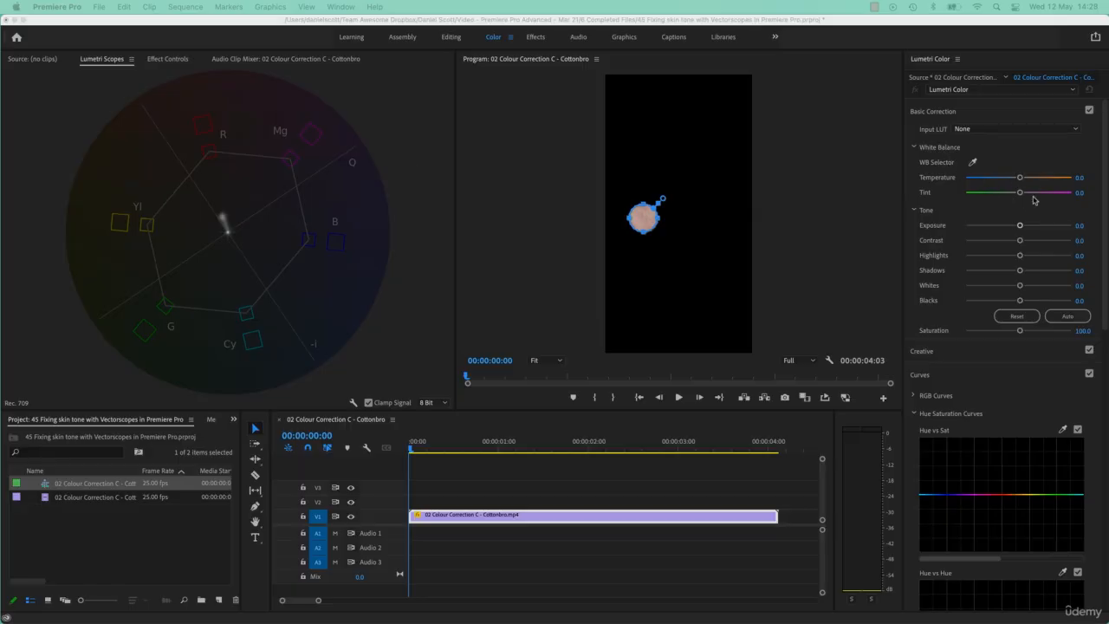
- Try shifting the skin tone through white balance, with Temperature at 0.0 and Tint at -13.0
left_click(1021, 180)
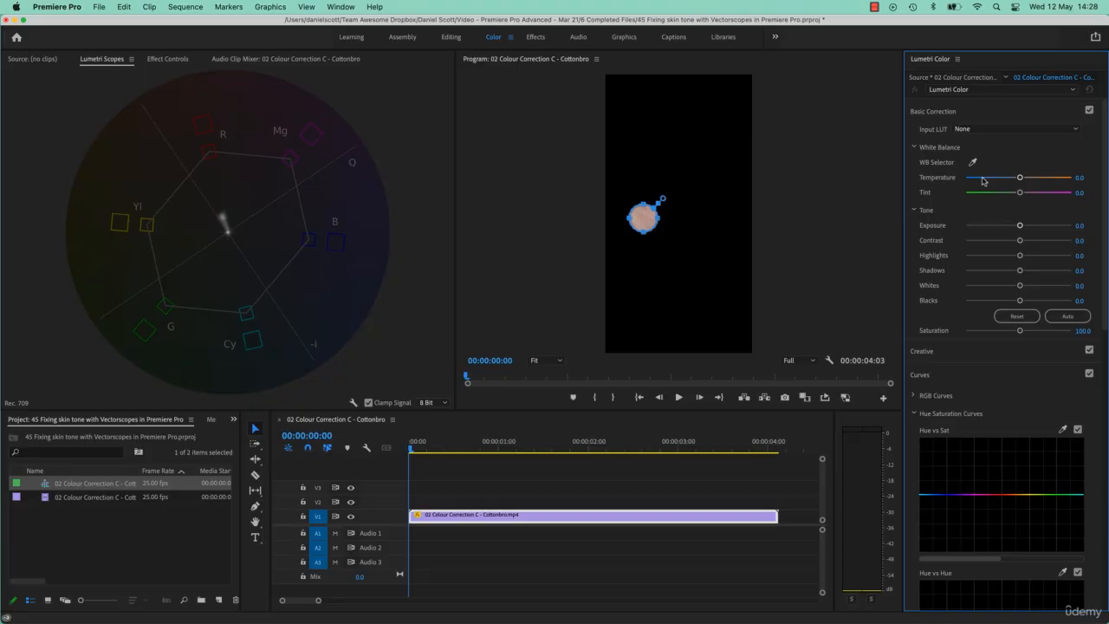
mouse_move(1020, 179)
left_mouse_down()
mouse_move(1003, 180)
mouse_move(1058, 189)
mouse_move(1023, 183)
mouse_move(1015, 194)
left_mouse_up()
double_click(1025, 178)
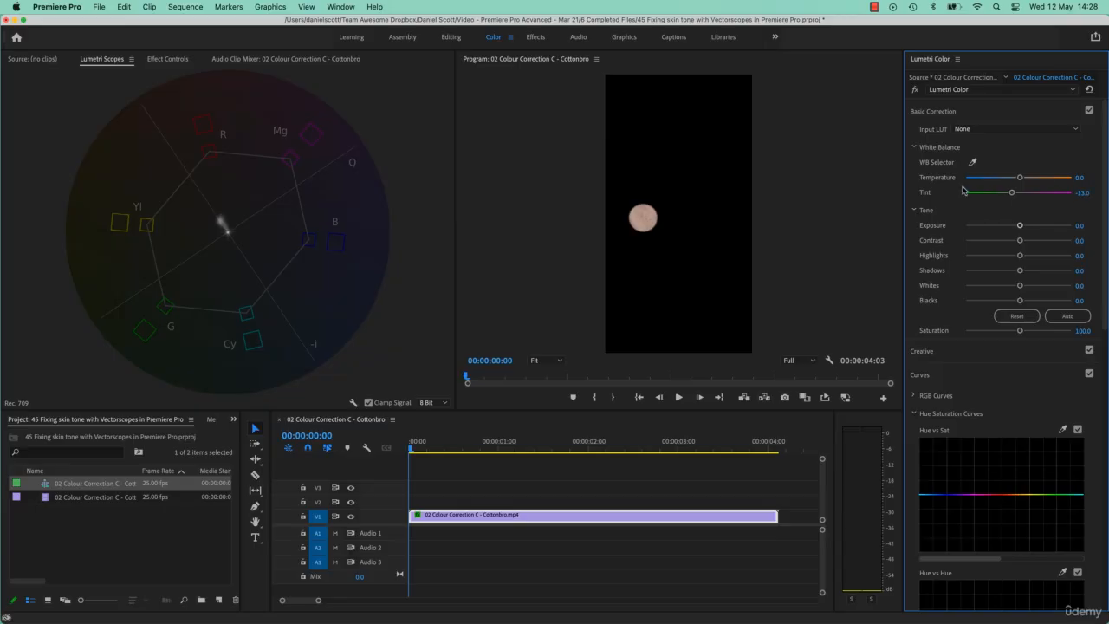
- Compare the full frame with and without the Lumetri Color correction by temporarily bypassing the opacity mask
left_click(164, 59)
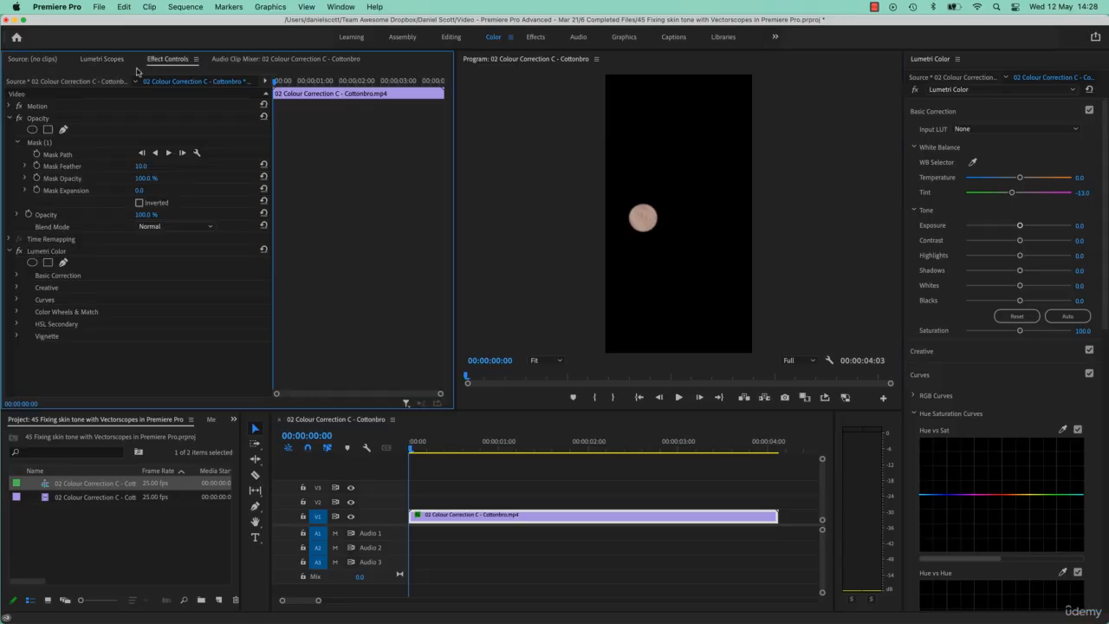
left_click(19, 118)
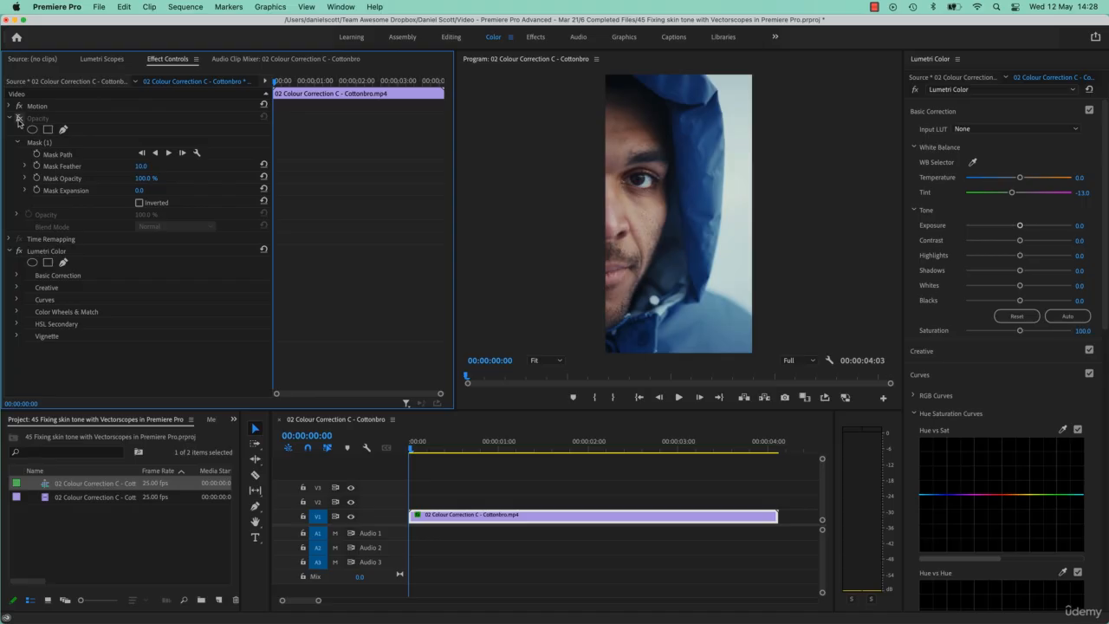
left_click(915, 90)
left_click(916, 90)
left_click(916, 90)
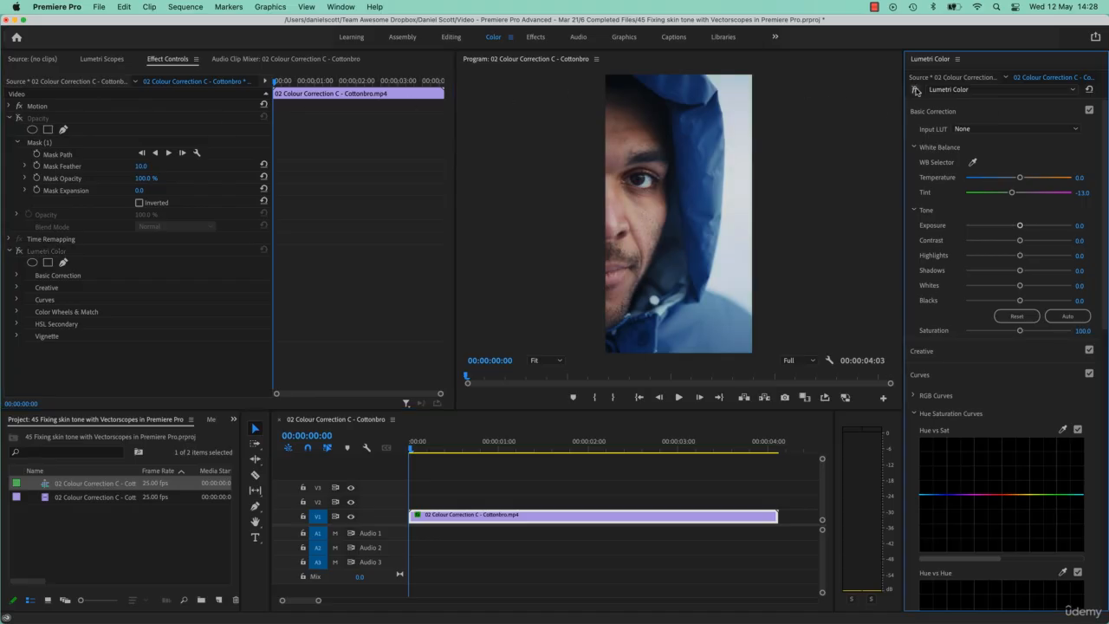
left_click(916, 90)
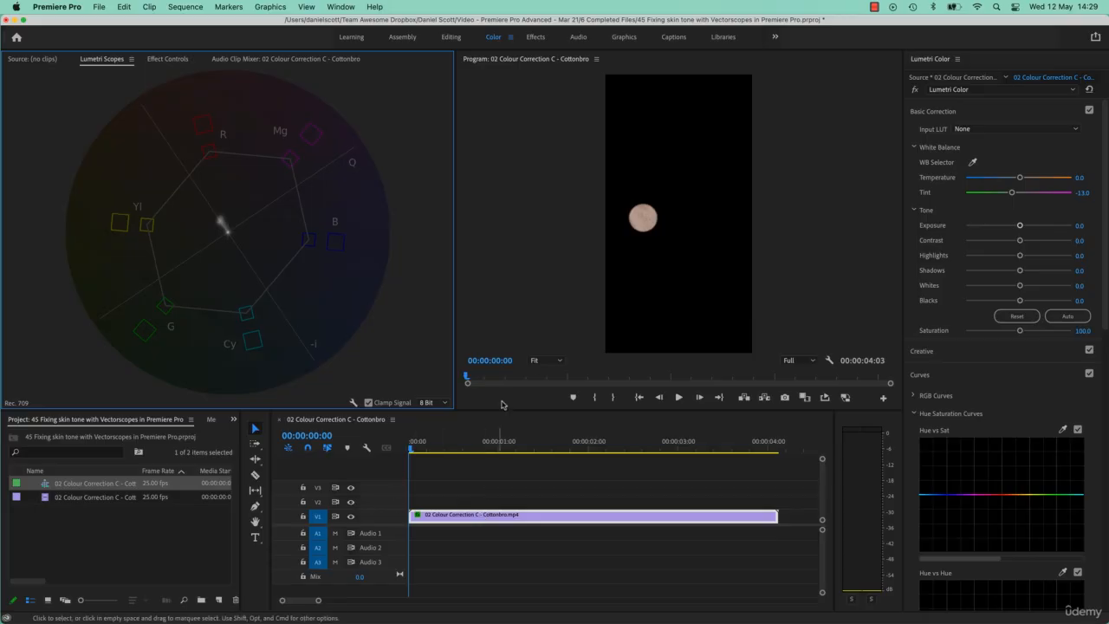
- Reset the Tint to 0.0 and bring up the Hue vs Hue curve among the Hue Saturation Curves
double_click(1011, 191)
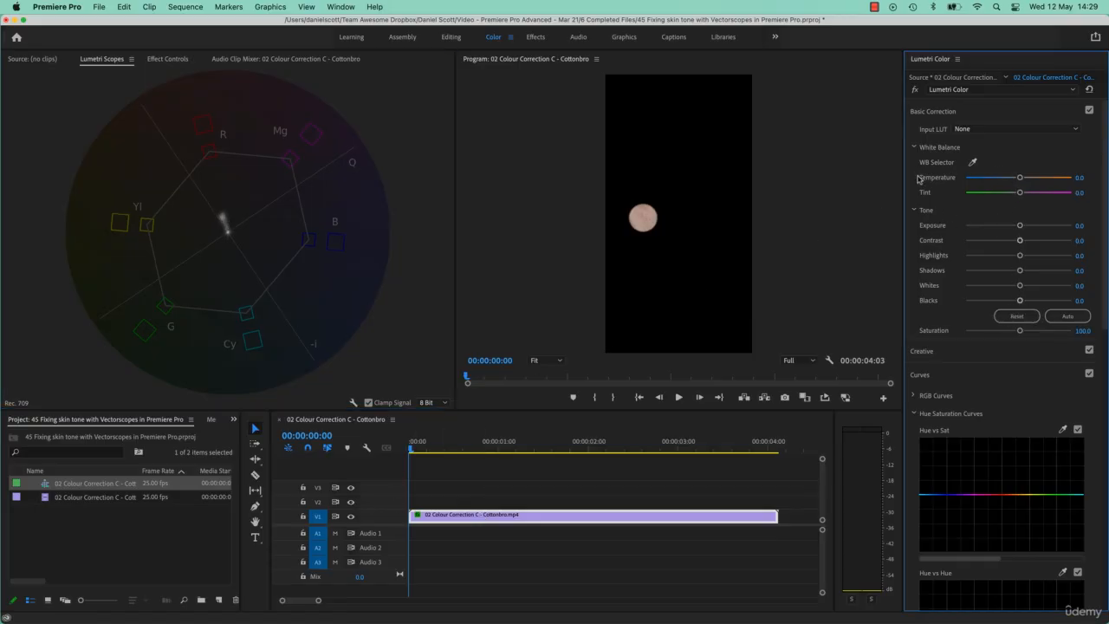
left_click(941, 379)
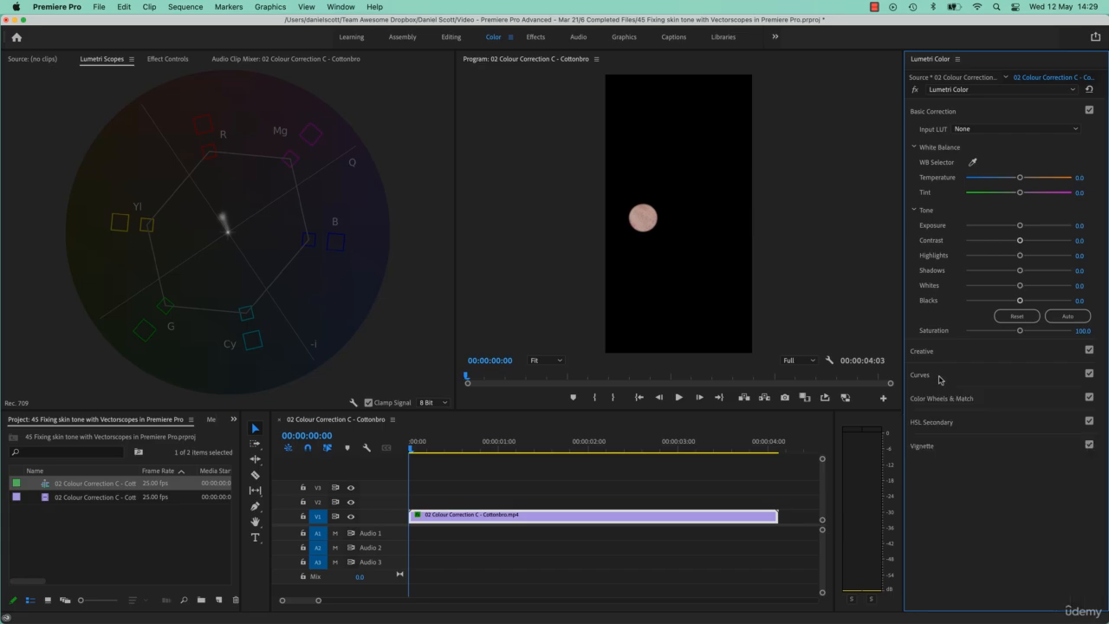
left_click(940, 379)
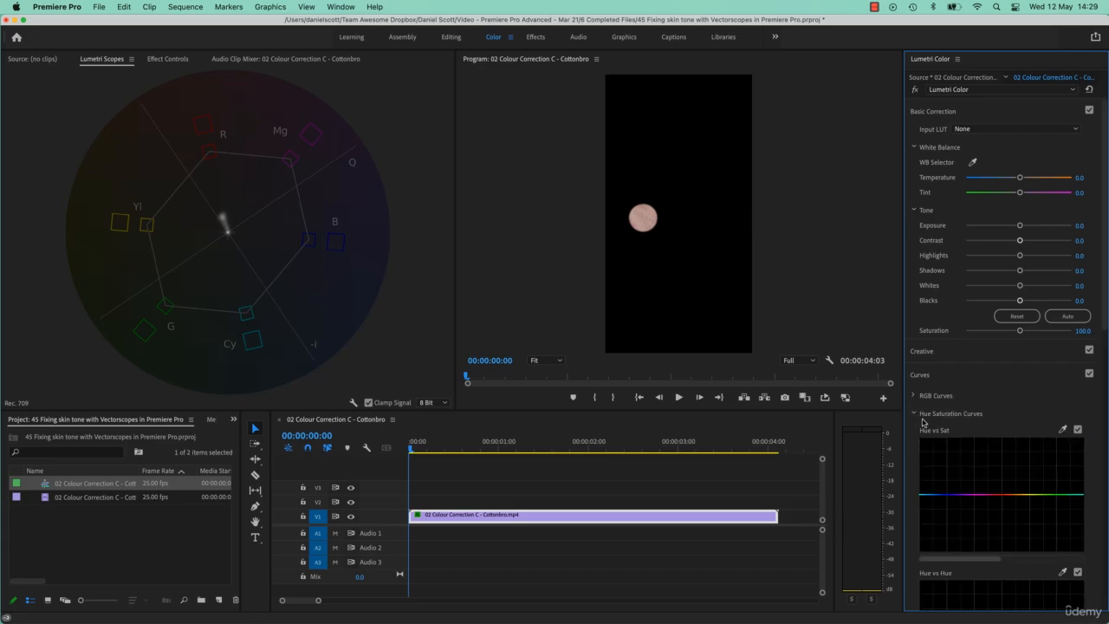
scroll(1005, 437, "down", 3)
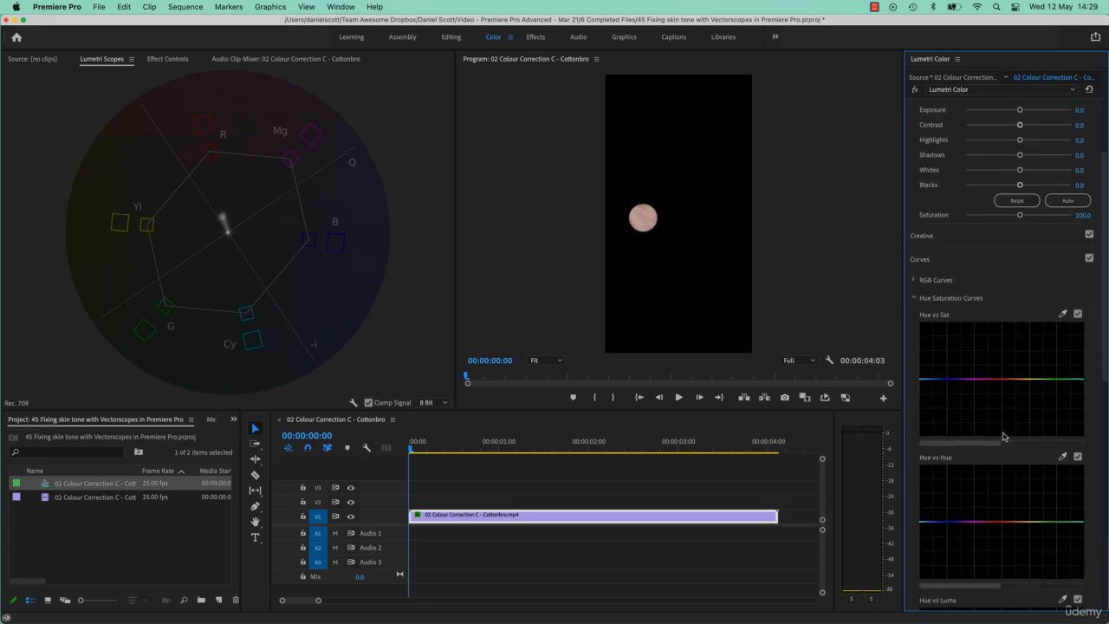
scroll(1003, 437, "down", 1)
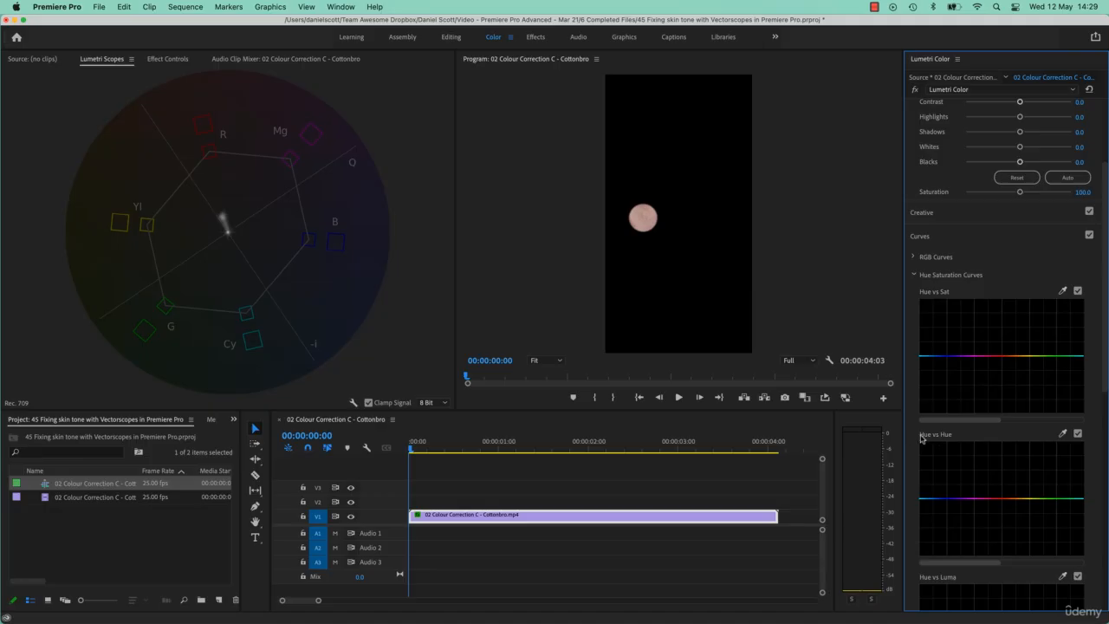
- Sample the masked skin for the Hue vs Hue curve and lower the resulting middle point slightly
left_click(1062, 434)
left_click(644, 217)
mouse_move(1004, 504)
left_mouse_down()
mouse_move(1005, 485)
mouse_move(1008, 511)
left_mouse_up()
- Check the hue correction on the full face by toggling the Opacity effect, and return to the vectorscope with the mask on
left_click(167, 59)
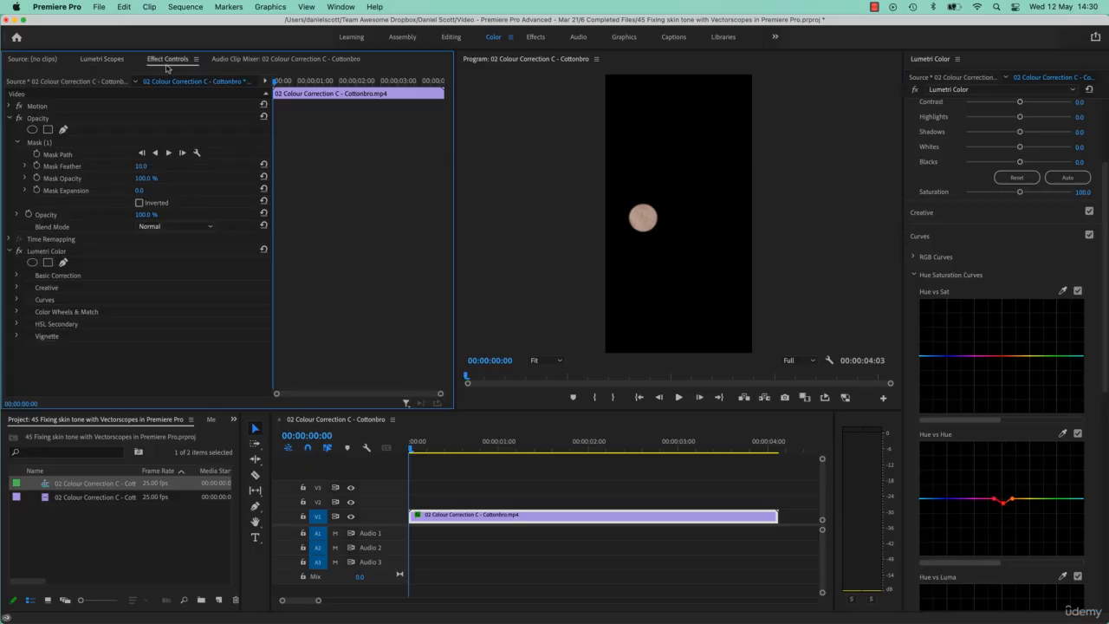
left_click(19, 118)
left_click(19, 118)
left_click(19, 117)
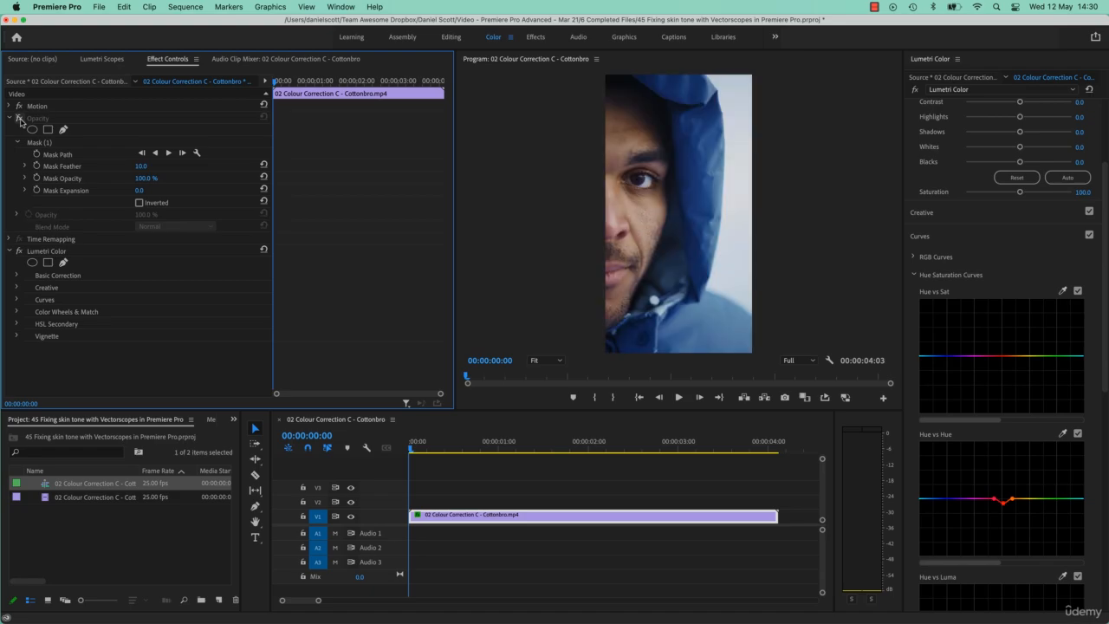
left_click(19, 117)
left_click(19, 118)
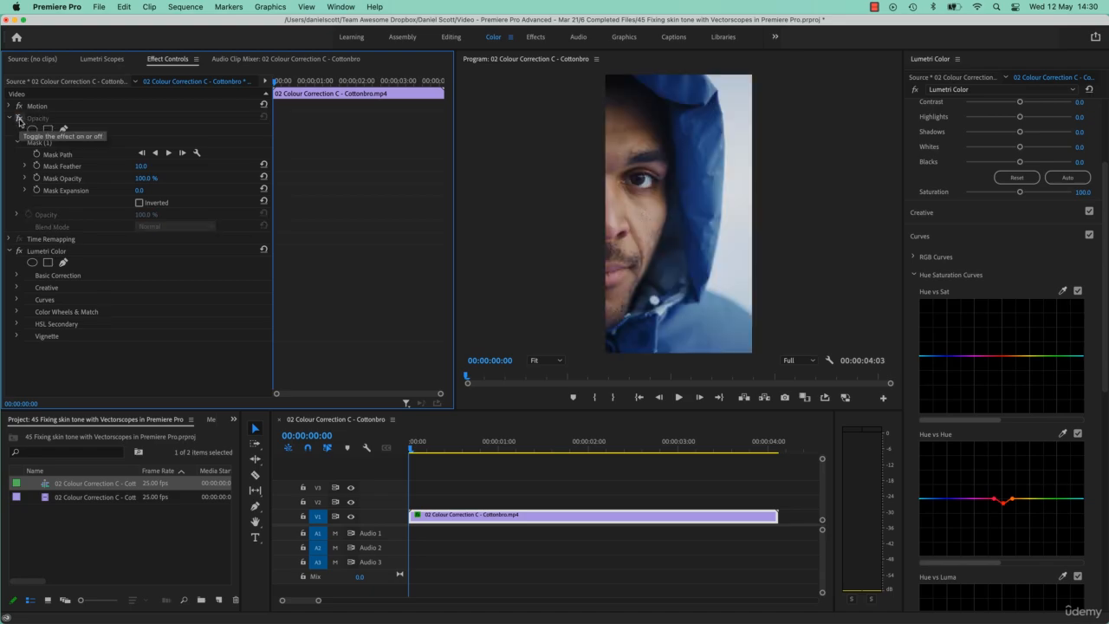
left_click(19, 117)
left_click(102, 59)
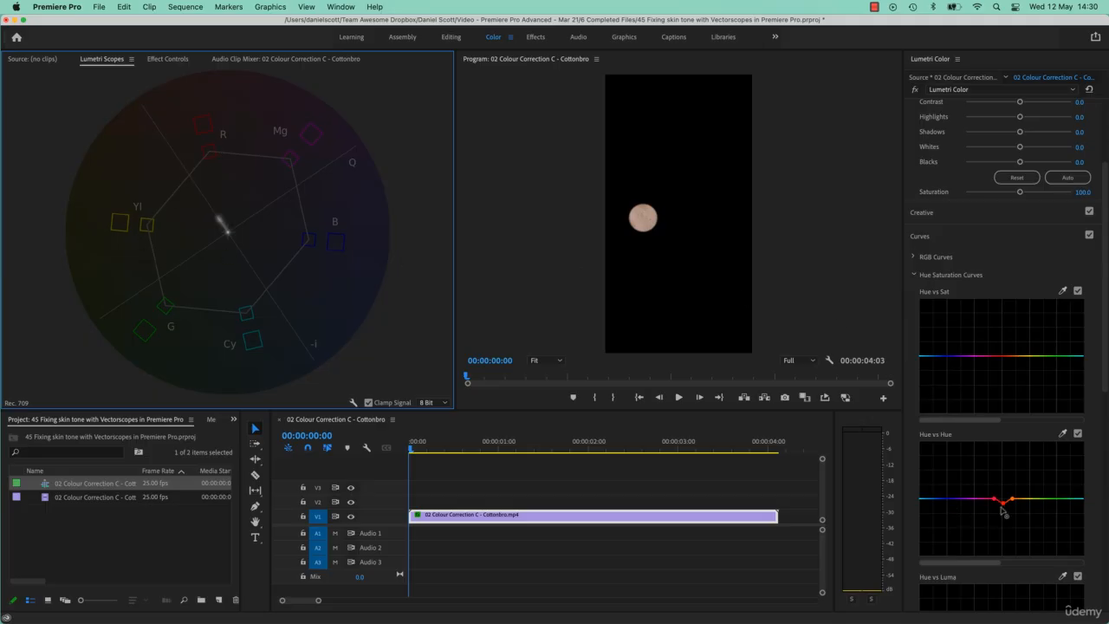
- Fine-tune the middle point of the Hue vs Hue curve and reduce the clip's Saturation to 84.8
mouse_move(1002, 503)
left_mouse_down()
mouse_move(1000, 465)
mouse_move(1002, 530)
mouse_move(1001, 470)
mouse_move(994, 524)
mouse_move(1008, 499)
mouse_move(1004, 508)
left_mouse_up()
left_click(229, 239)
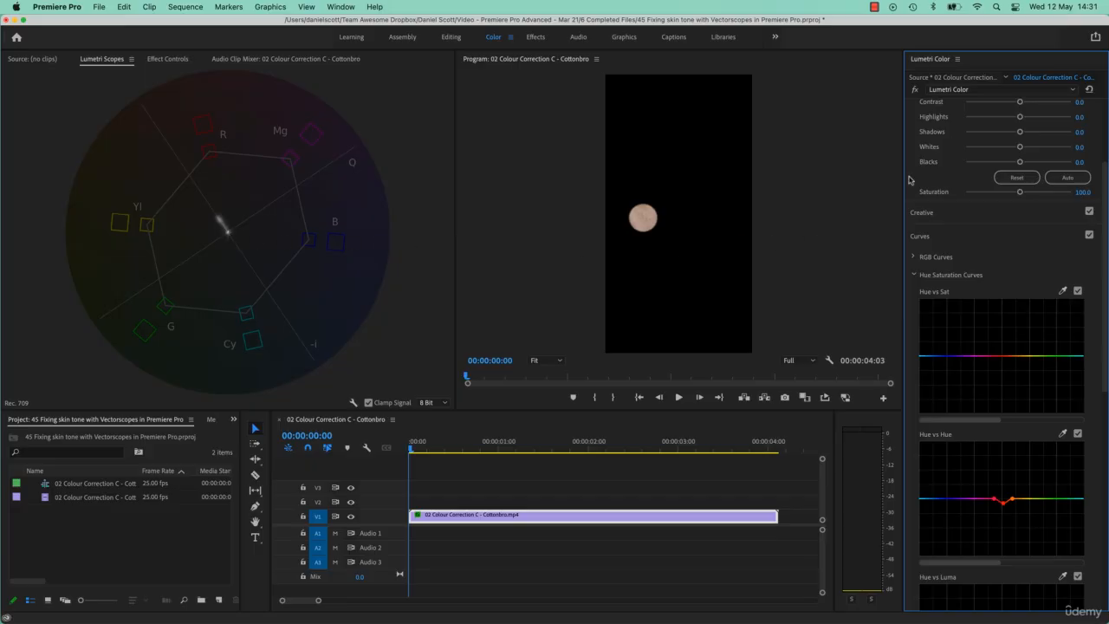
scroll(984, 191, "up", 3)
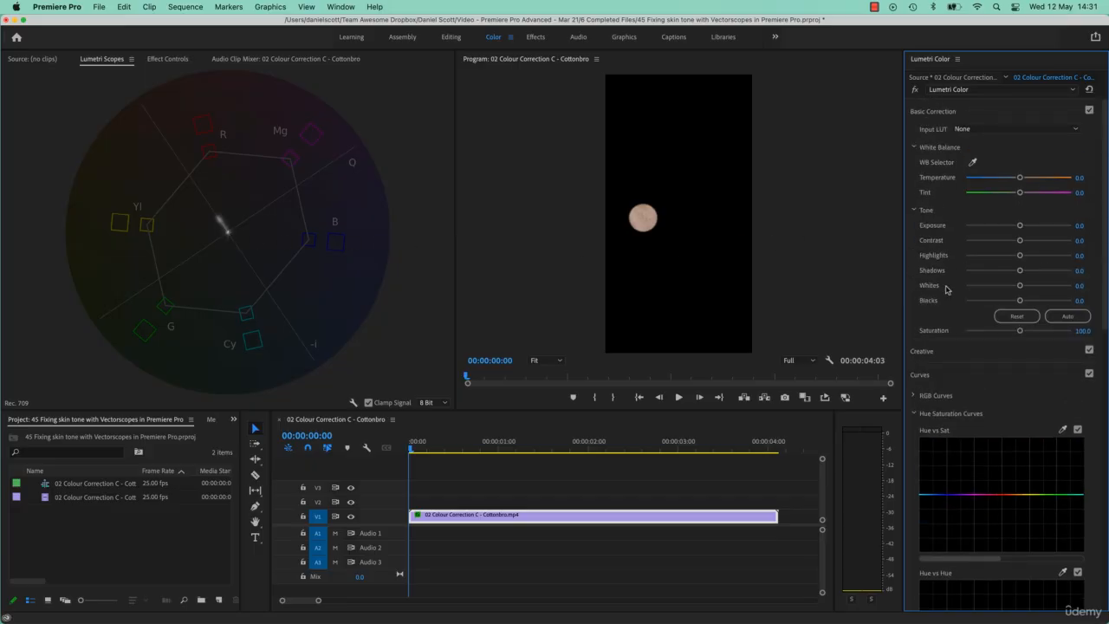
mouse_move(1019, 331)
left_mouse_down()
mouse_move(1003, 332)
mouse_move(1036, 333)
mouse_move(996, 336)
mouse_move(1035, 339)
mouse_move(1014, 336)
left_mouse_up()
left_click_drag(1016, 332, 1010, 333)
- Turn off the clip's Opacity effect to show the full frame, and bring the vectorscope back into view
left_click(165, 60)
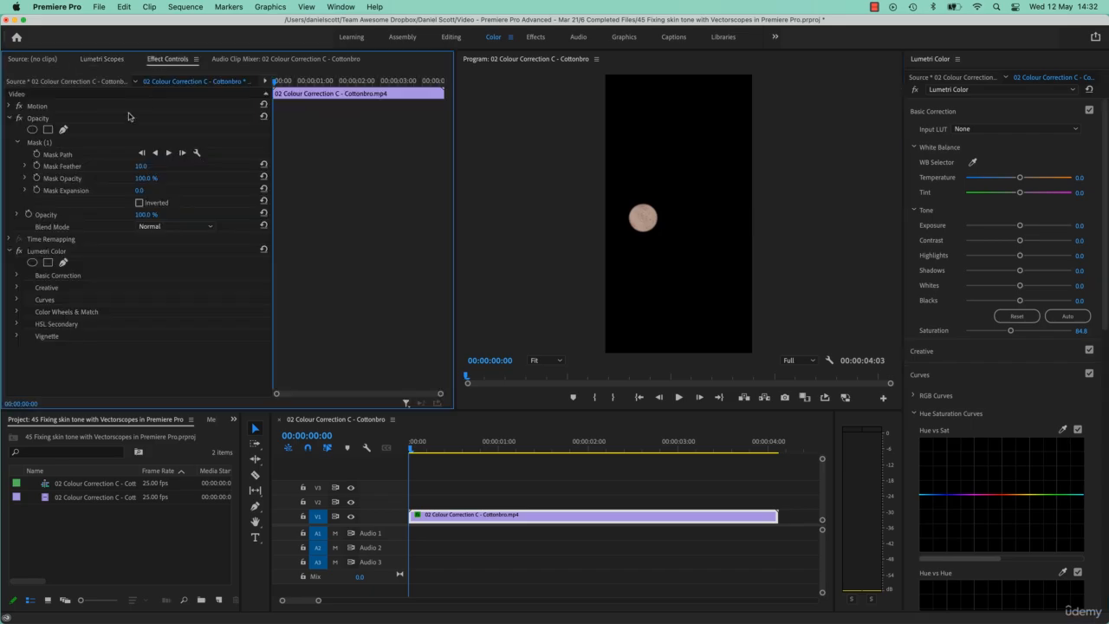
left_click(17, 119)
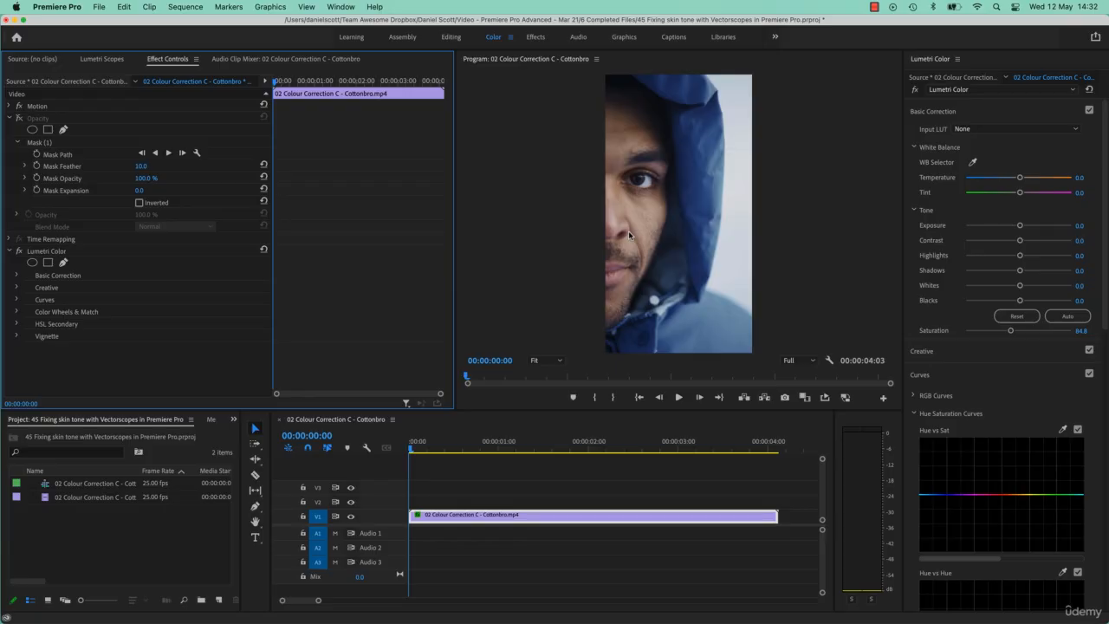
left_click(98, 59)
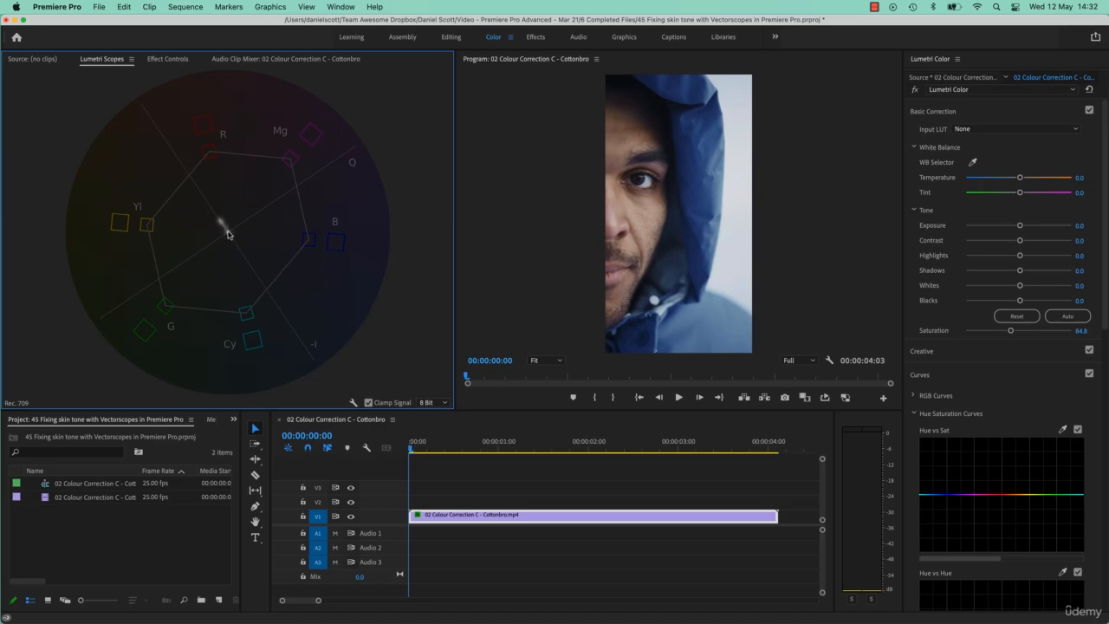
- Reduce the clip's Saturation to 81.5 and bring the vectorscope back into view to check the full frame
left_click_drag(1010, 330, 1008, 332)
left_click(471, 457)
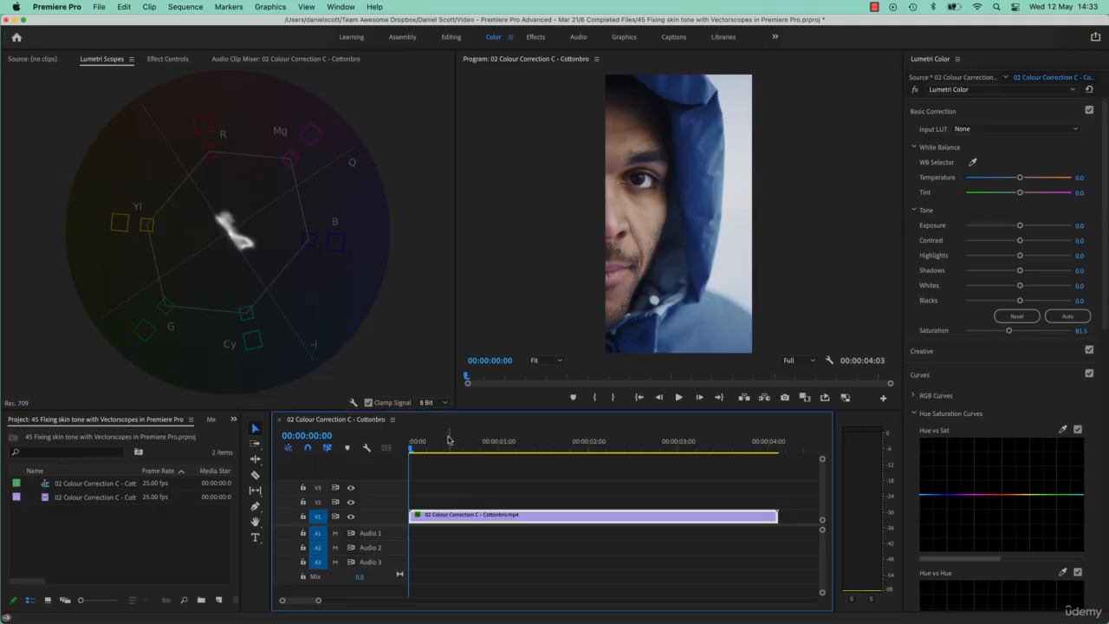
left_click(168, 60)
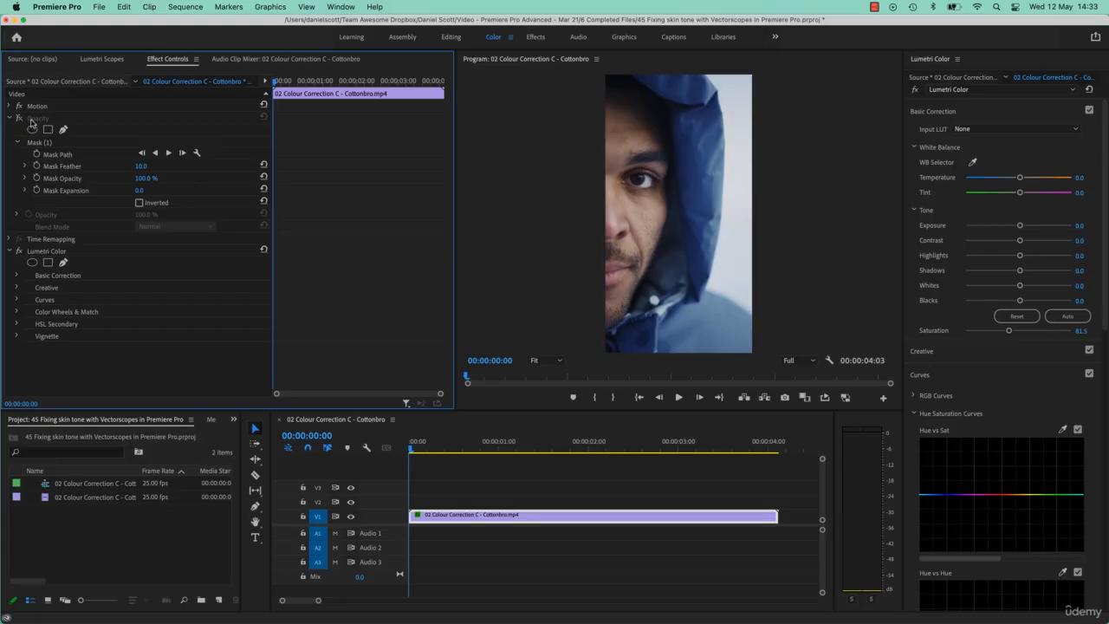
left_click(118, 61)
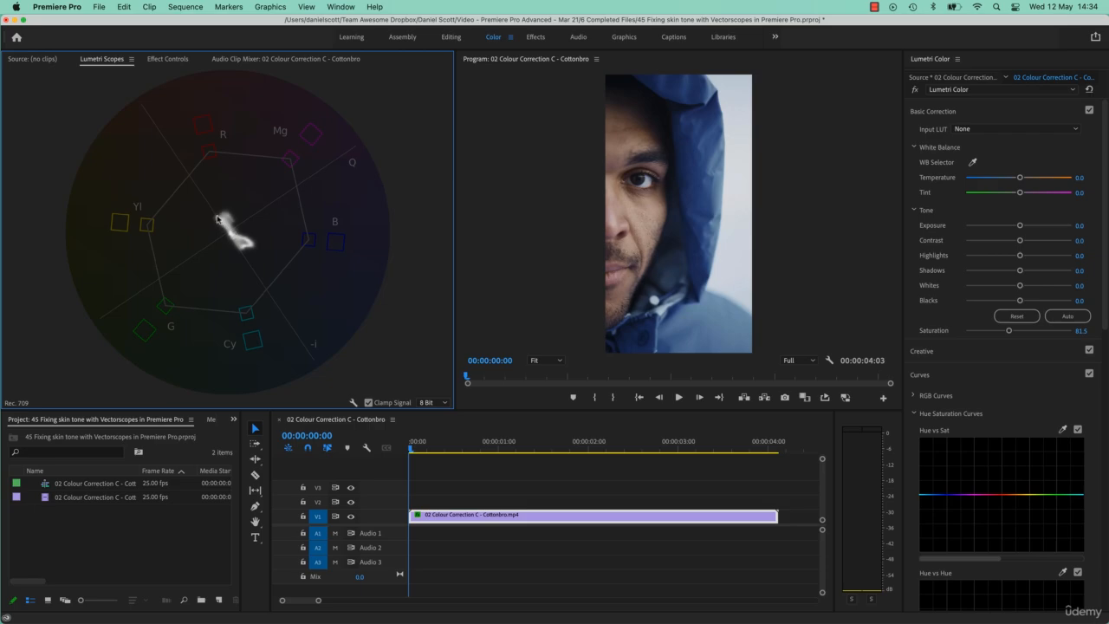
- Turn the clip's Opacity effect back on to isolate the masked skin patch
left_click(171, 60)
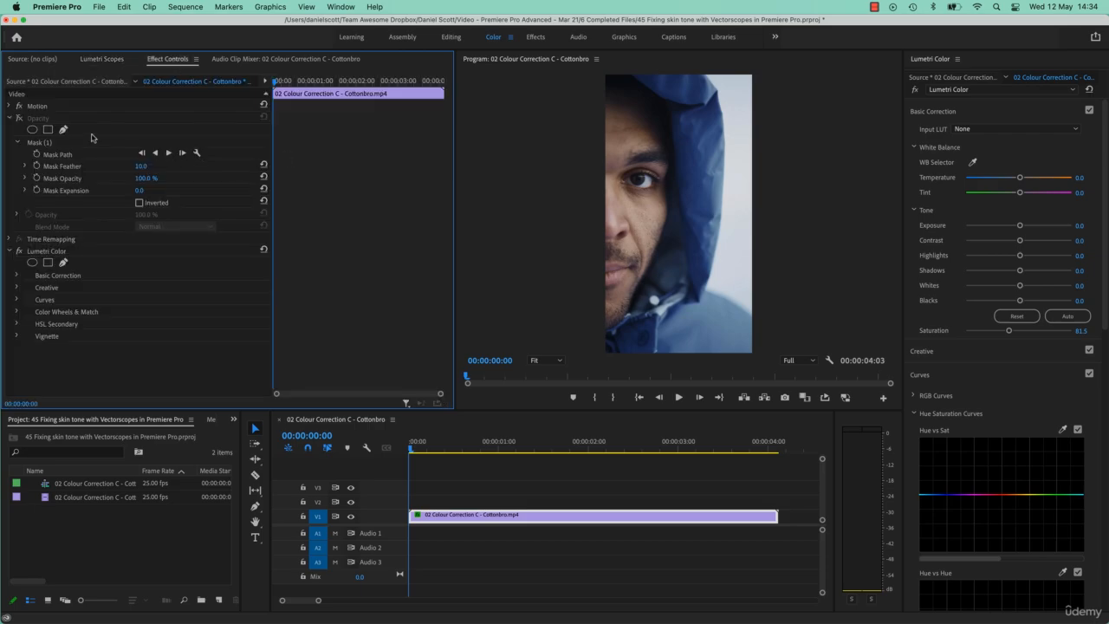
left_click(18, 118)
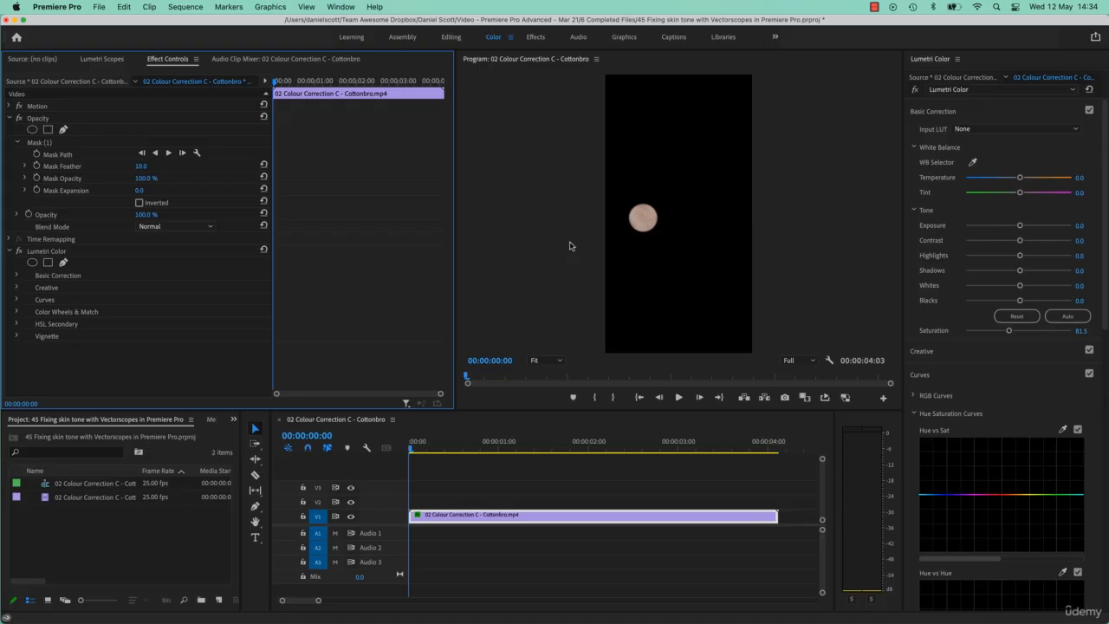
left_click(641, 228)
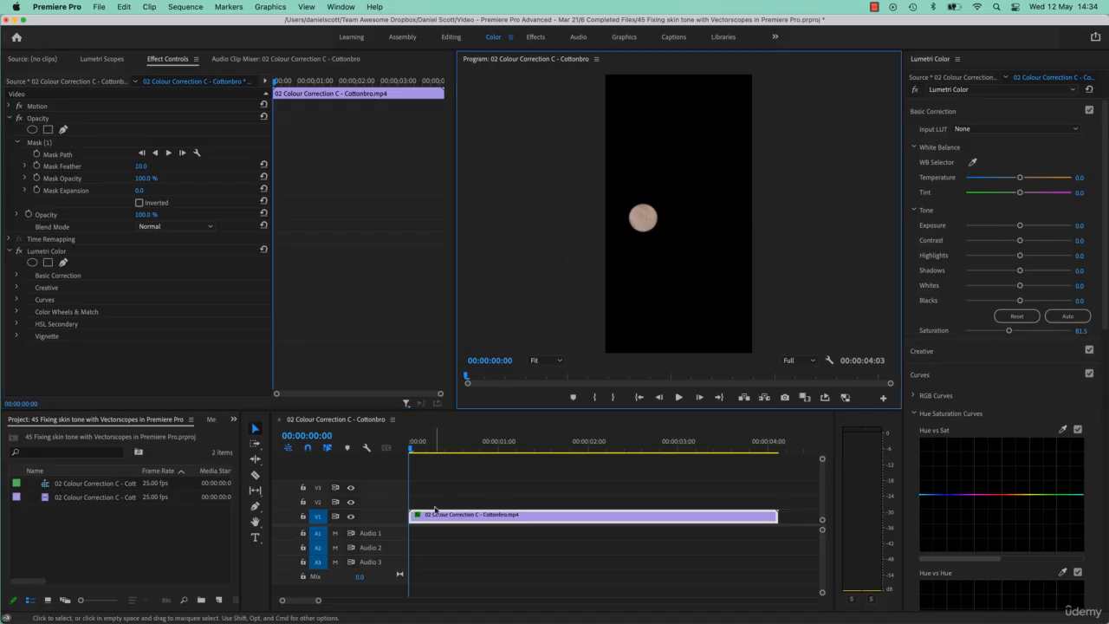
- Shift the opacity mask slightly across the cheek to sample a different skin patch, and save the project
left_click(45, 142)
mouse_move(646, 217)
left_mouse_down()
mouse_move(656, 230)
mouse_move(651, 237)
mouse_move(636, 222)
mouse_move(632, 250)
mouse_move(645, 220)
left_mouse_up()
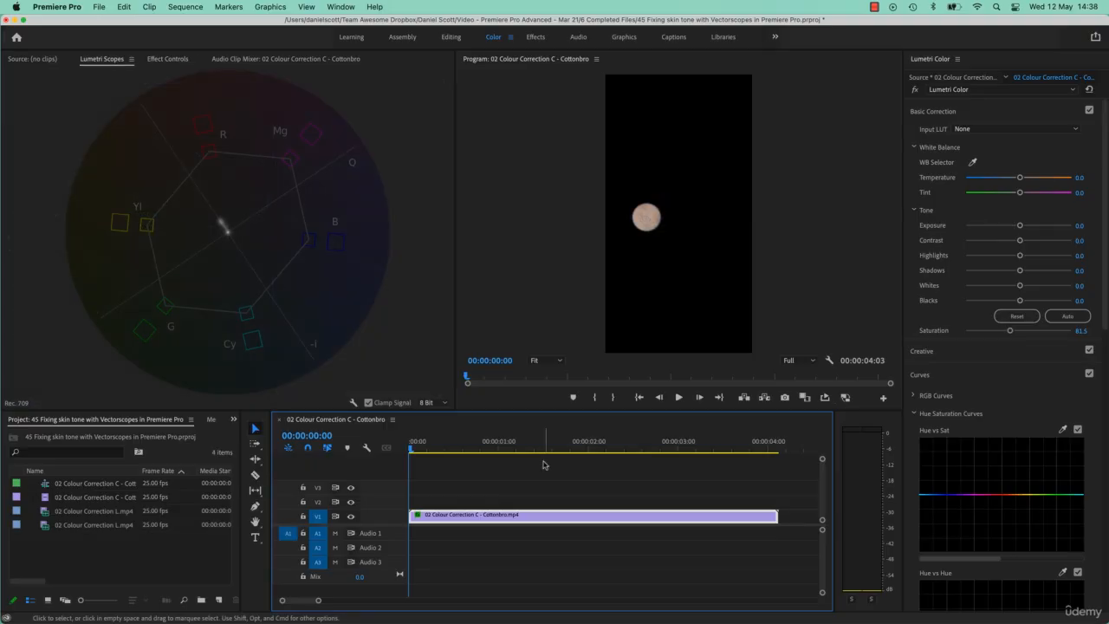
key("cmd+s")
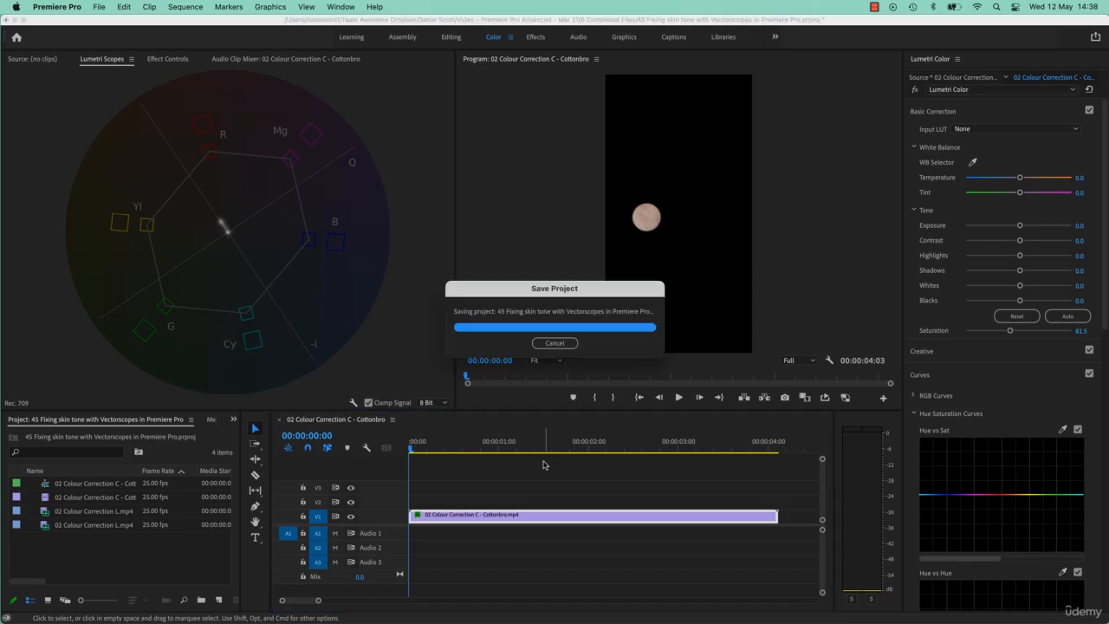